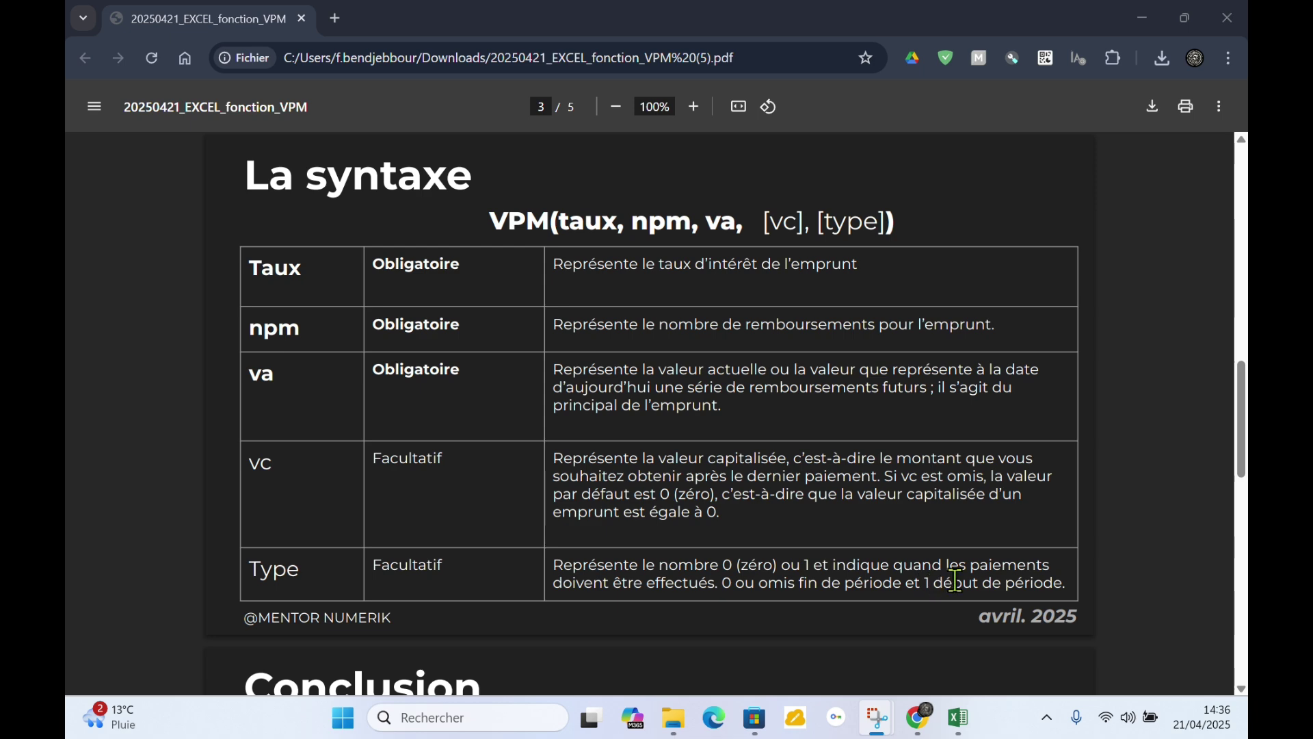
Step: Read the PDF's Conclusion page, switch to the VPM workbook in Excel, and review the loan's interest rate, amount and duration cells
scroll(956, 580, down, 6)
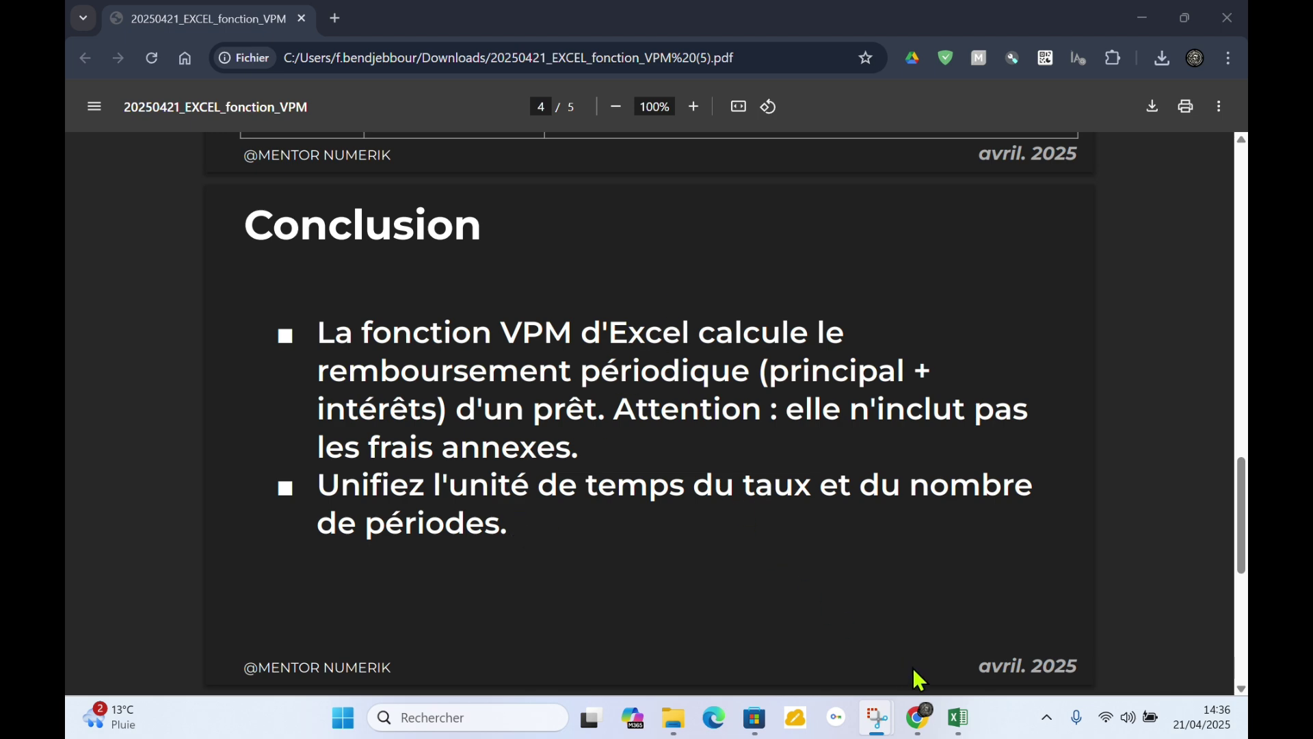
click(957, 717)
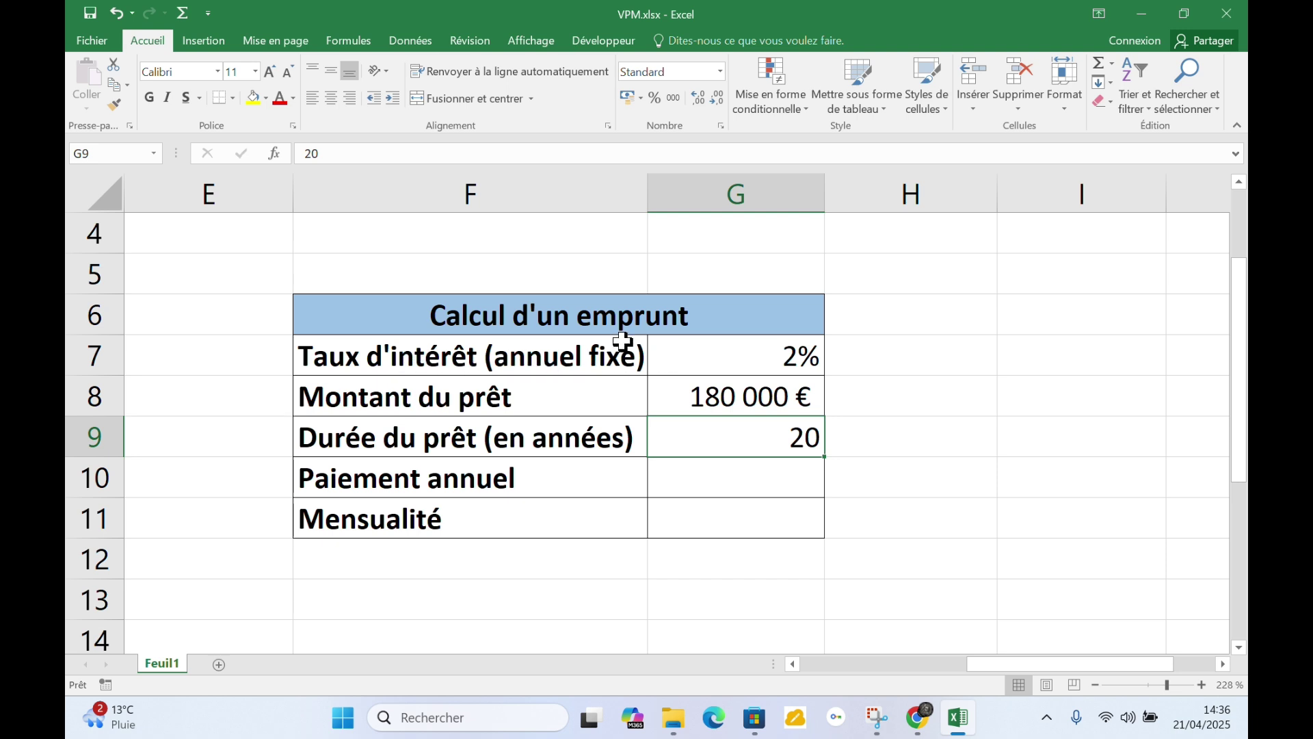
click(764, 343)
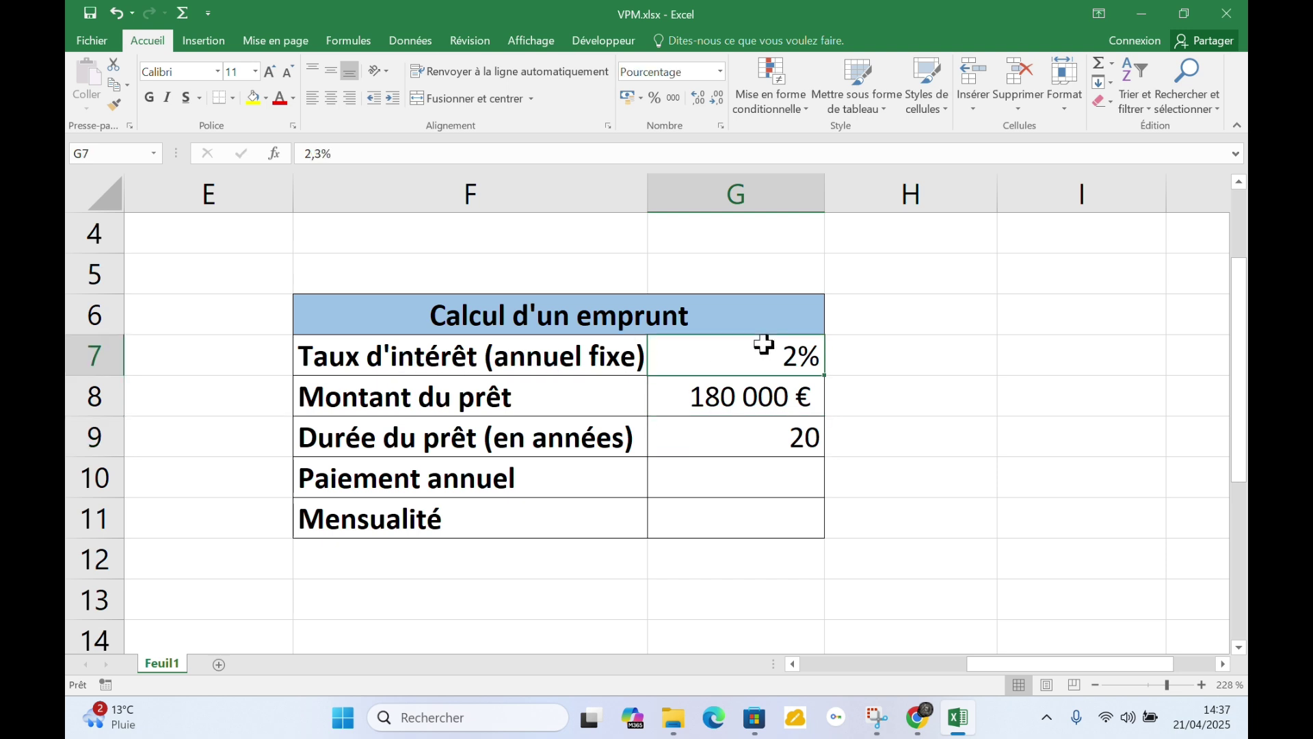
click(542, 401)
click(760, 396)
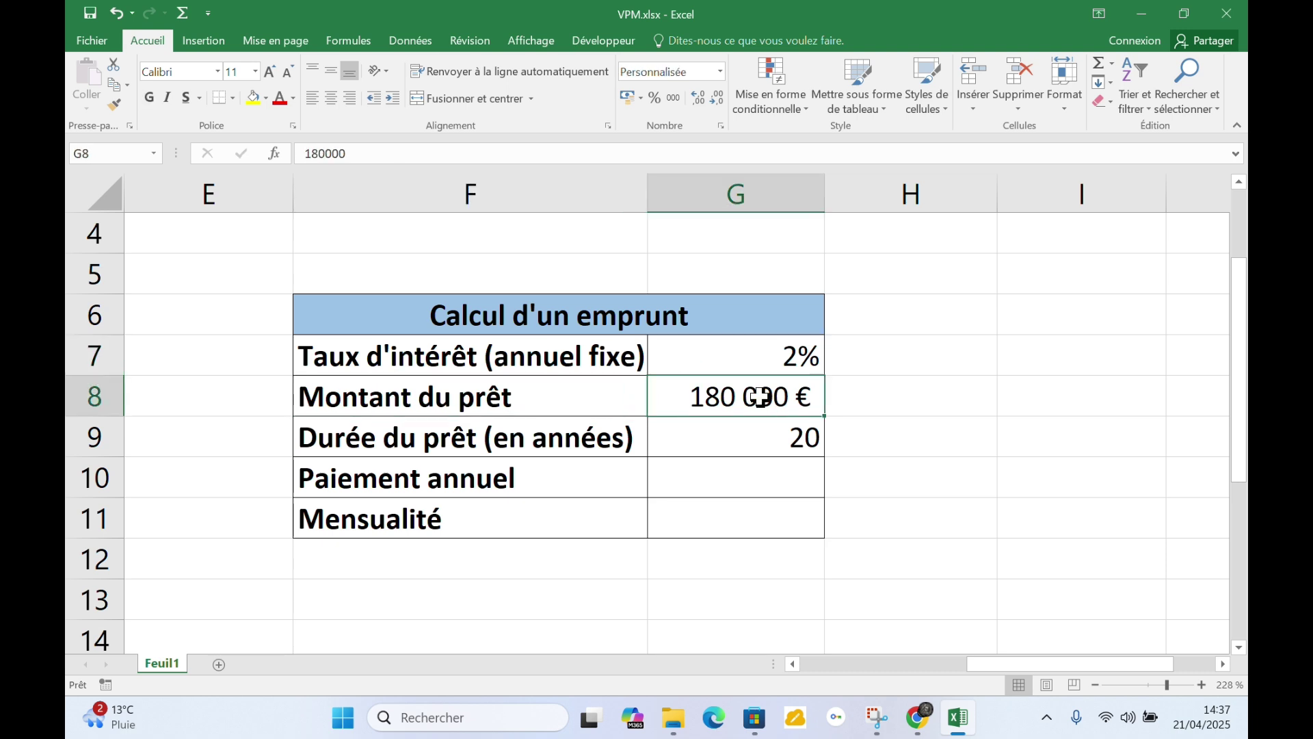
click(431, 425)
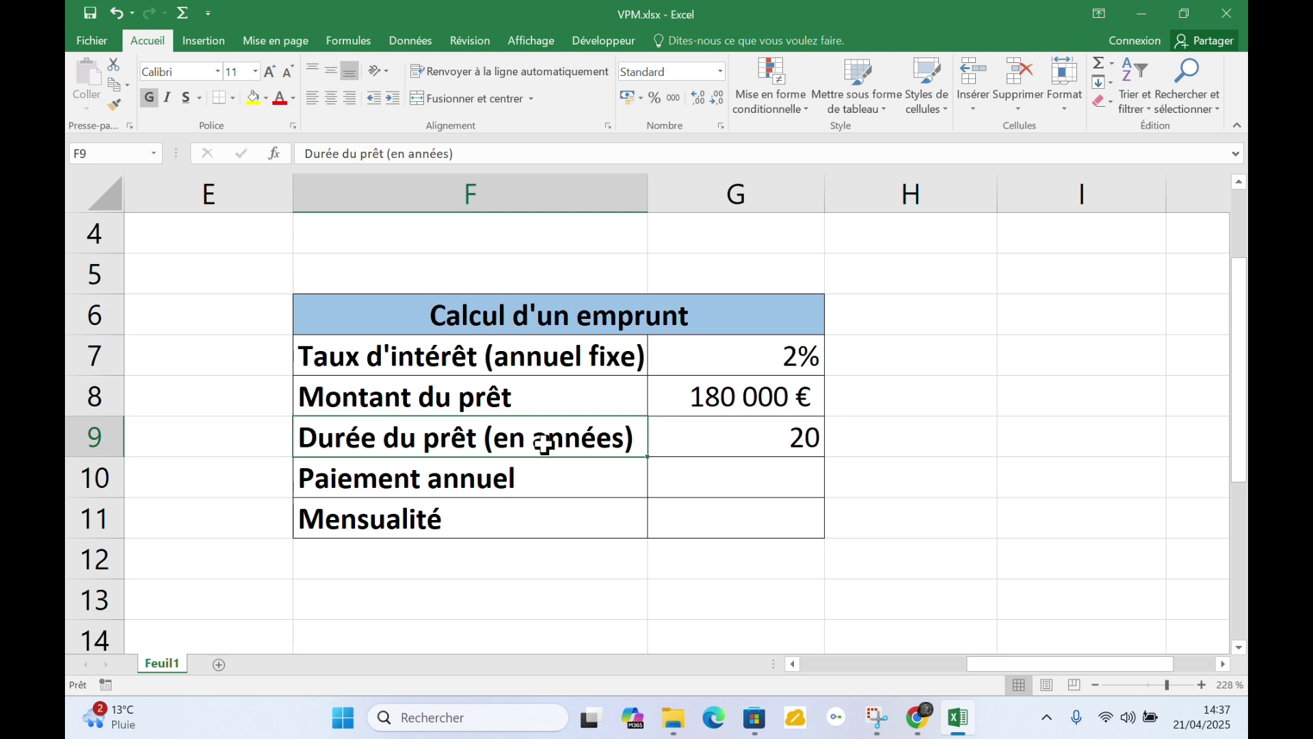
click(751, 444)
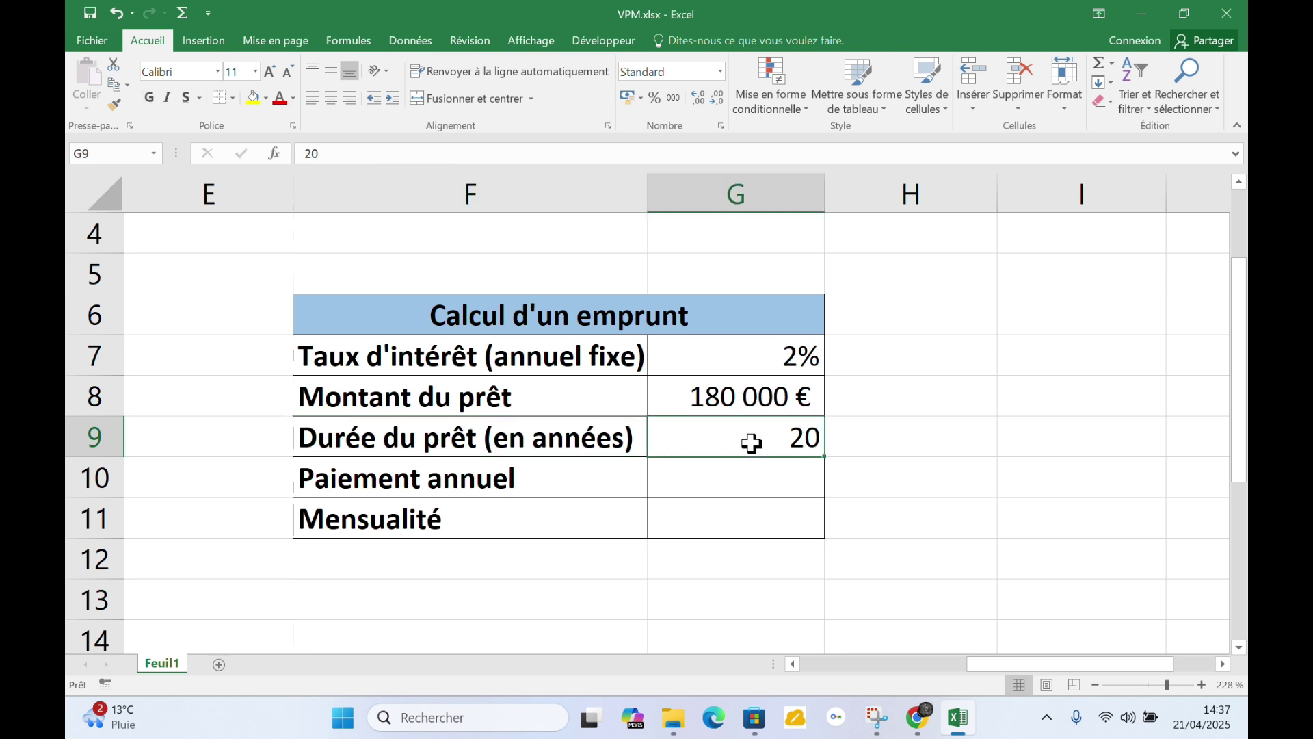
Step: Insert the VPM function into the Paiement annuel cell G10
click(719, 486)
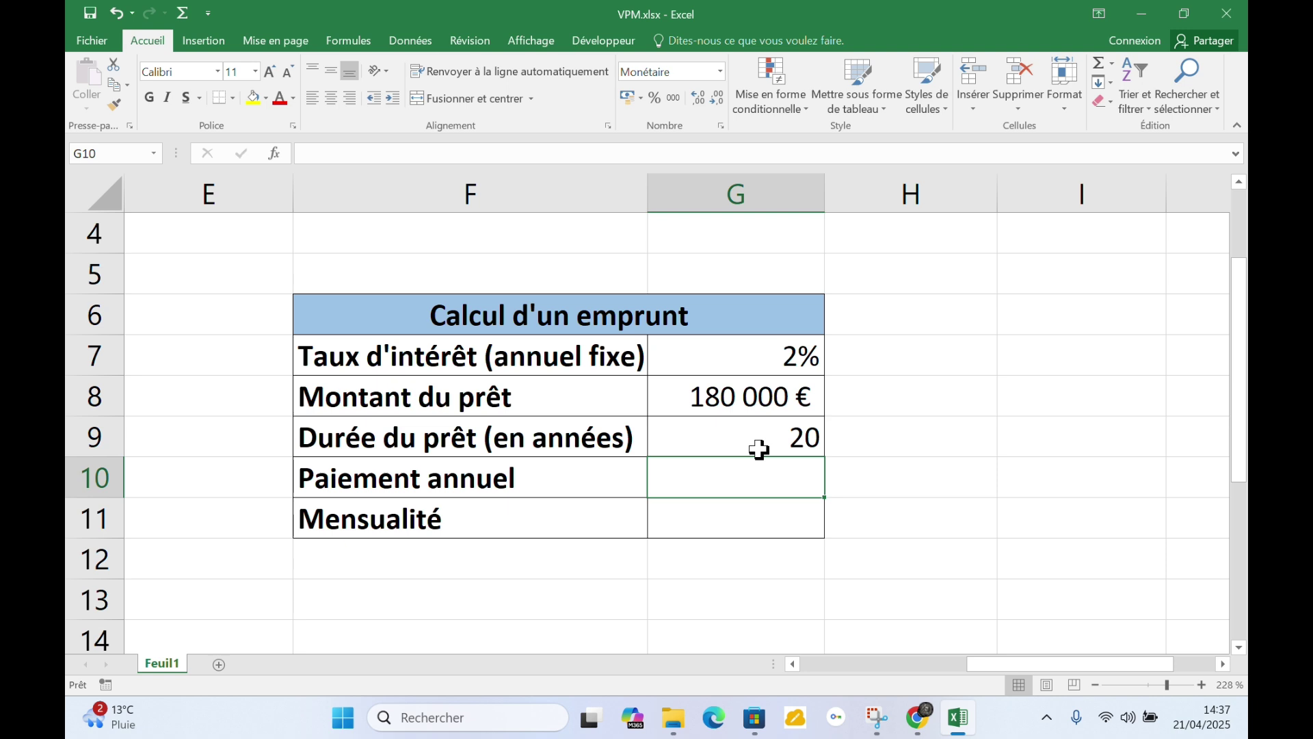
click(274, 154)
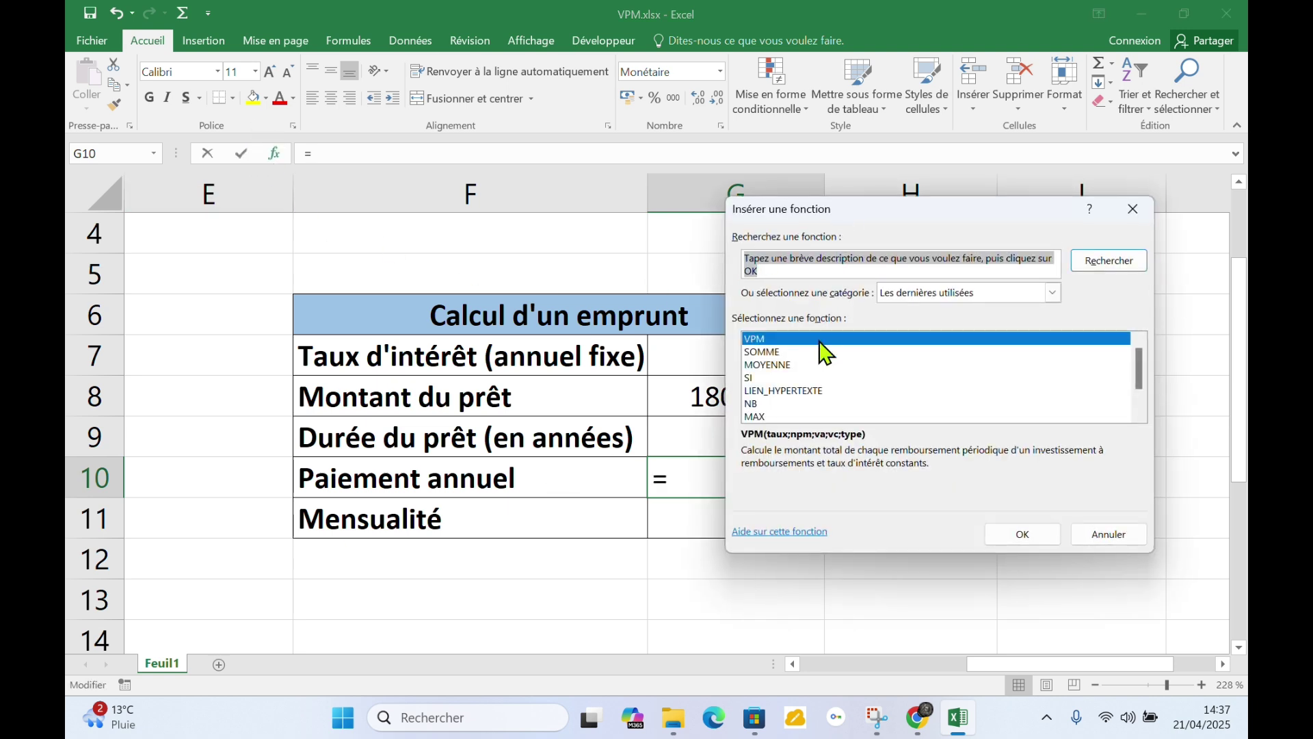
text(VPM)
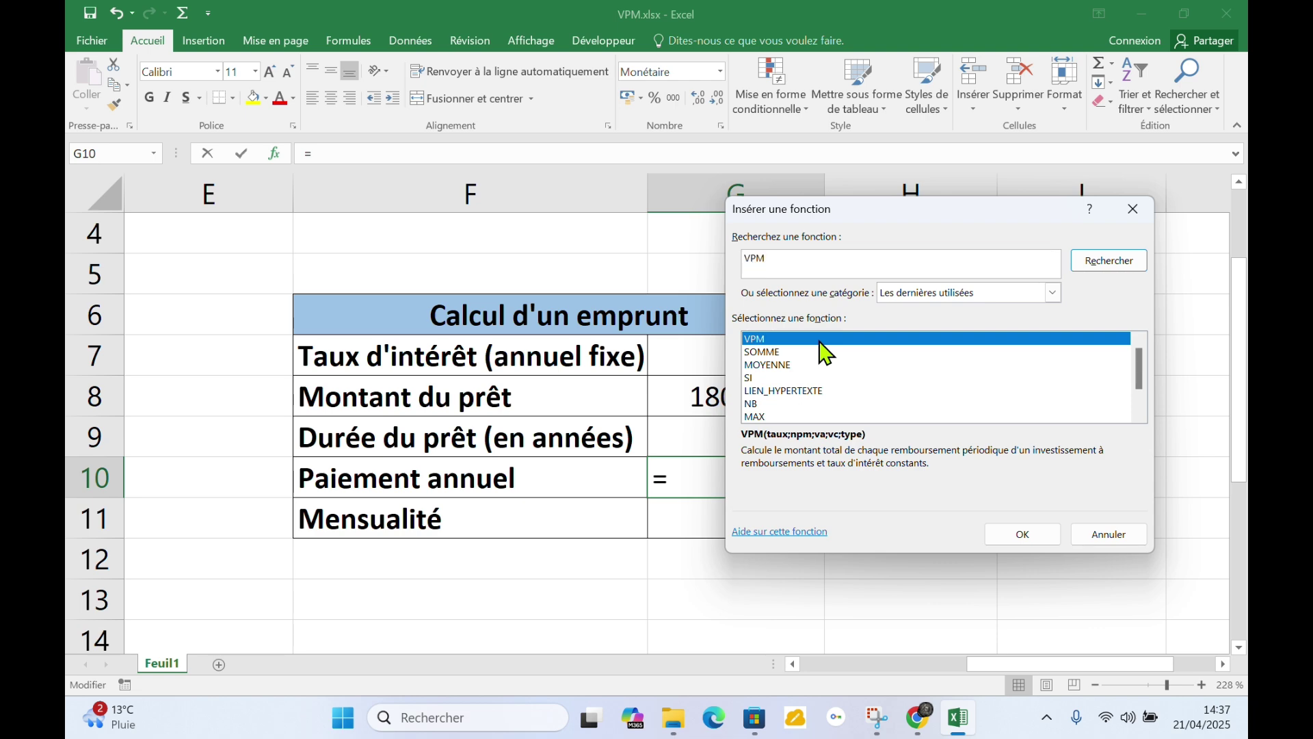
double_click(819, 341)
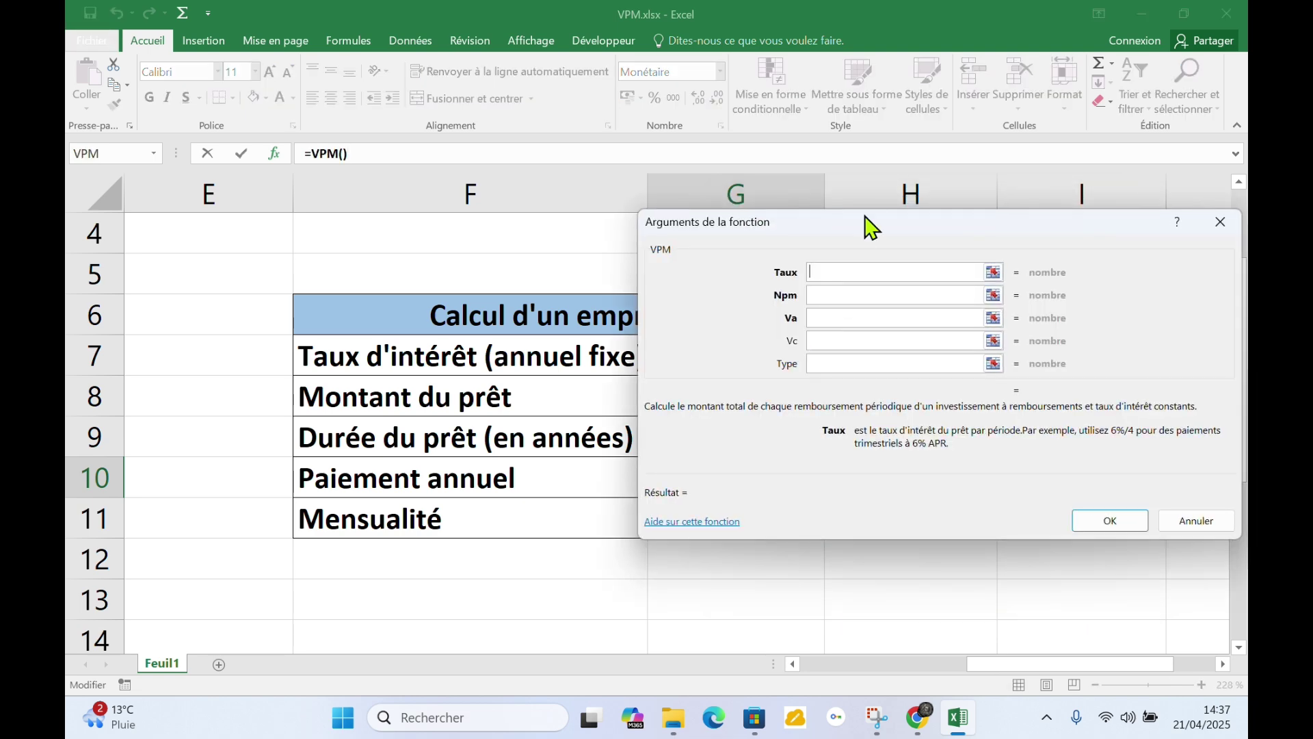
Step: Set the VPM arguments Taux to the interest rate in G7 and Npm to the loan duration in G9
drag(854, 234, 960, 450)
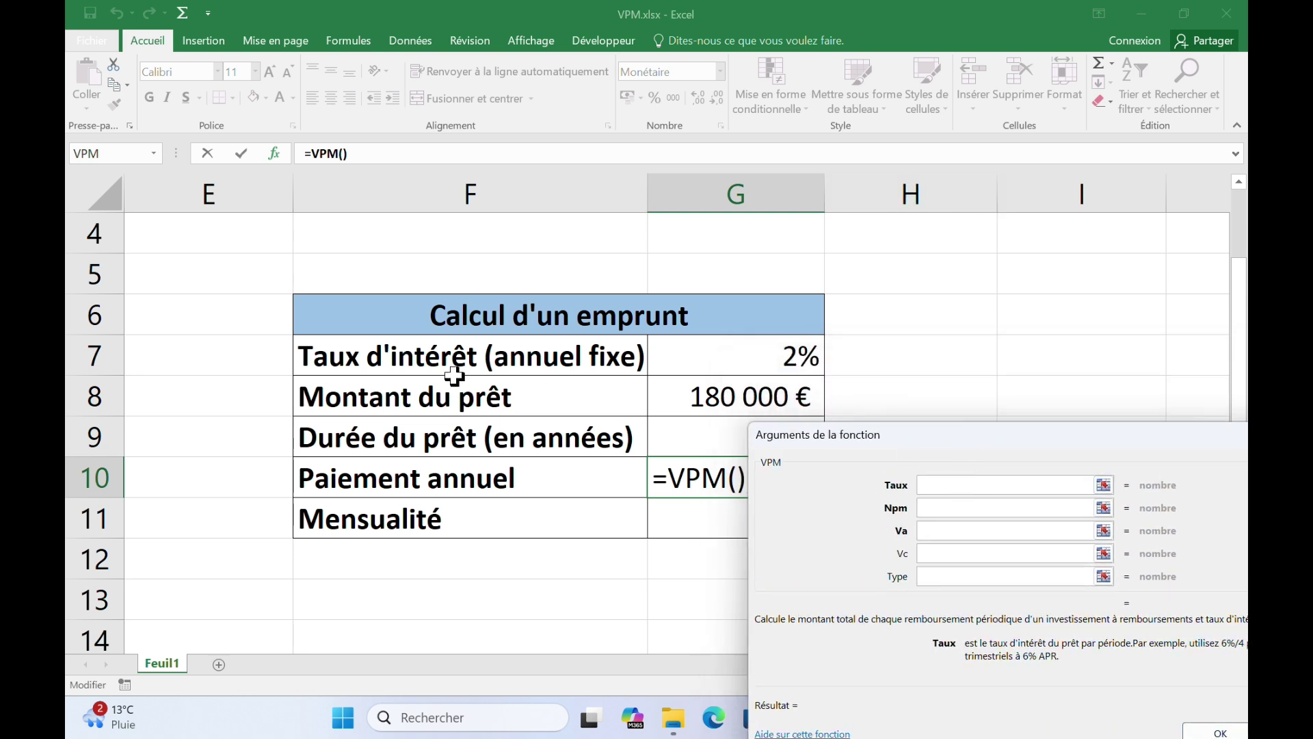
click(767, 357)
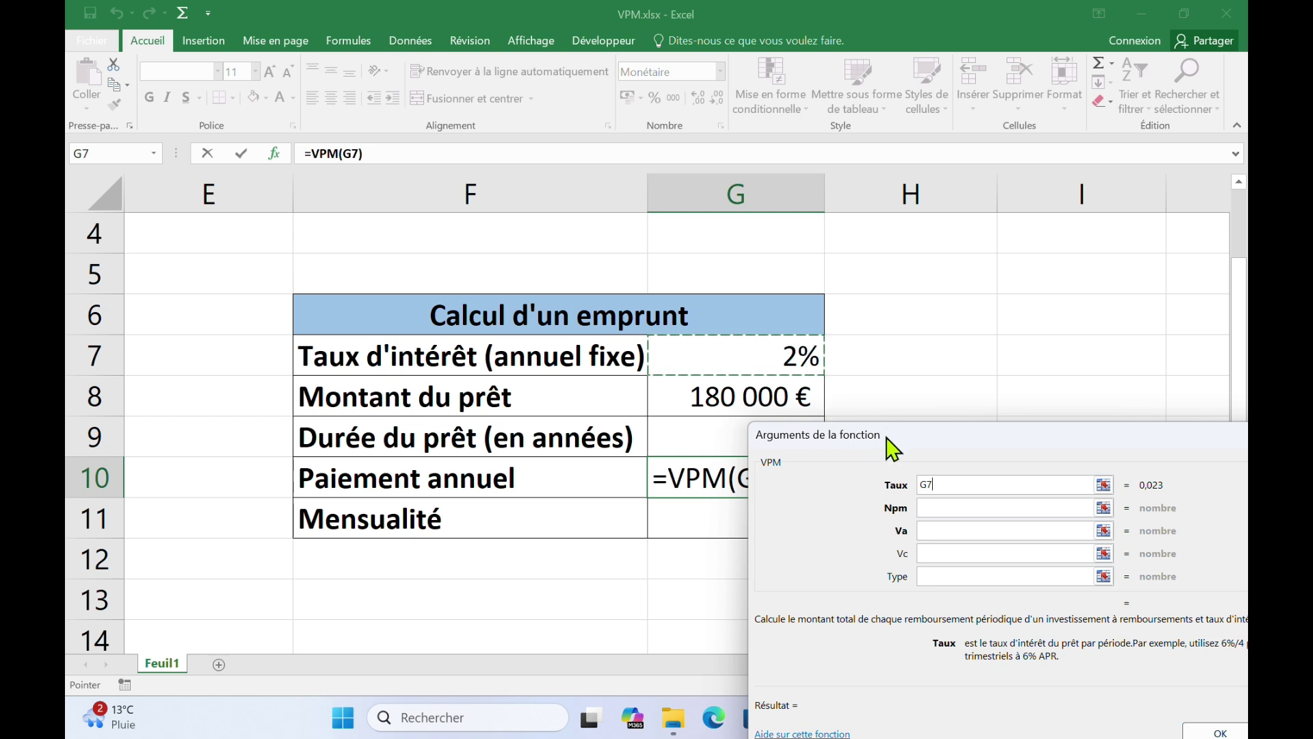
drag(892, 450, 983, 276)
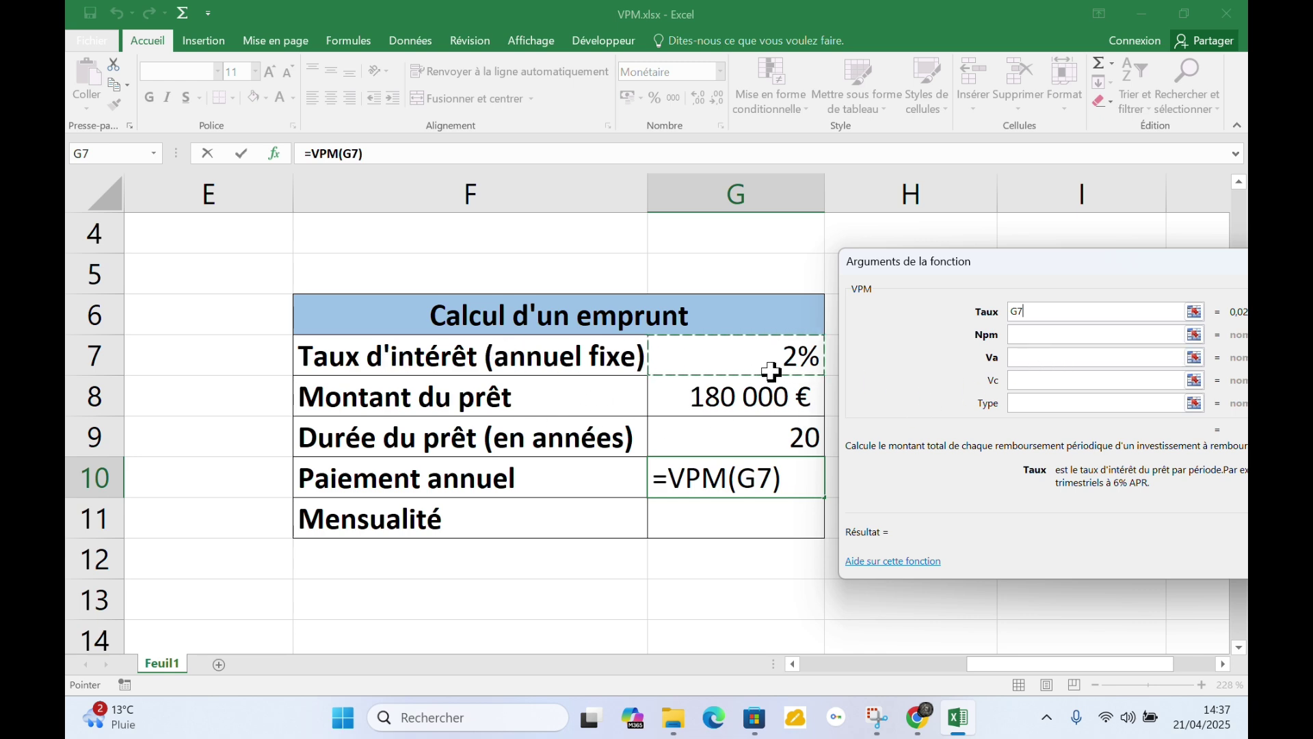
click(1016, 335)
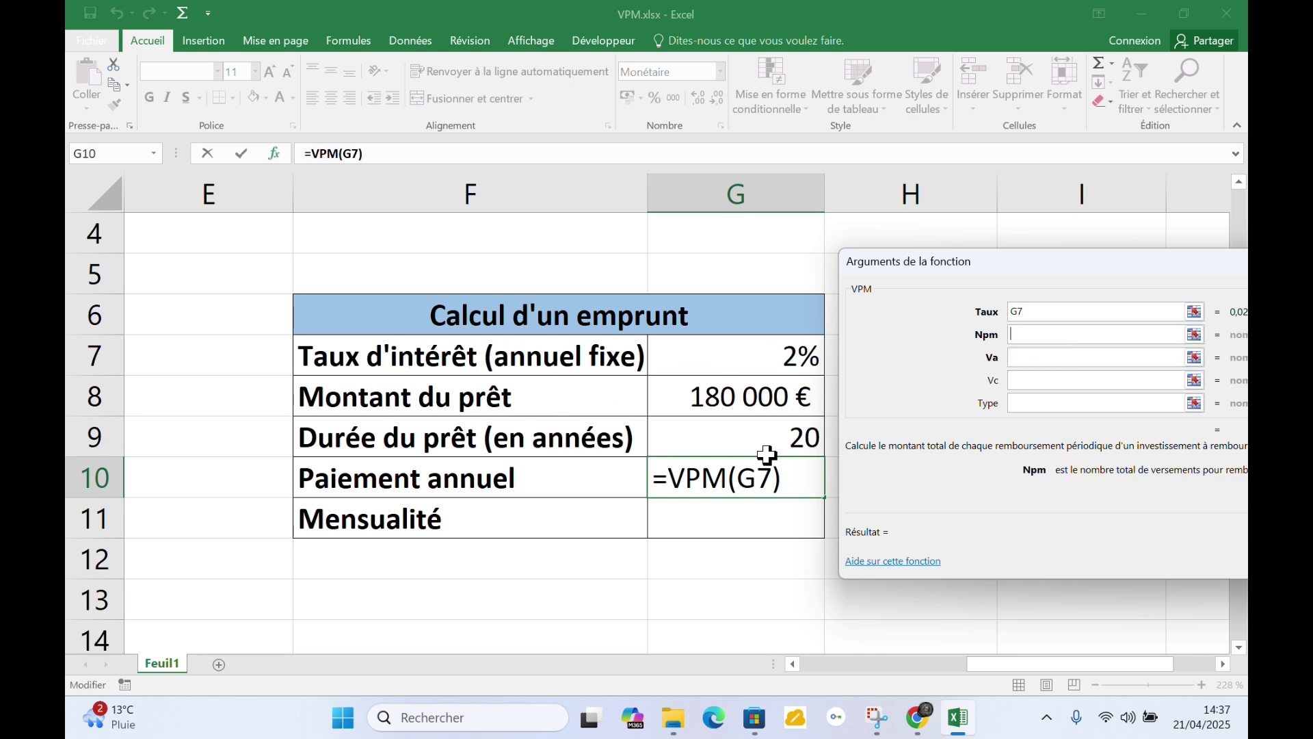
click(721, 439)
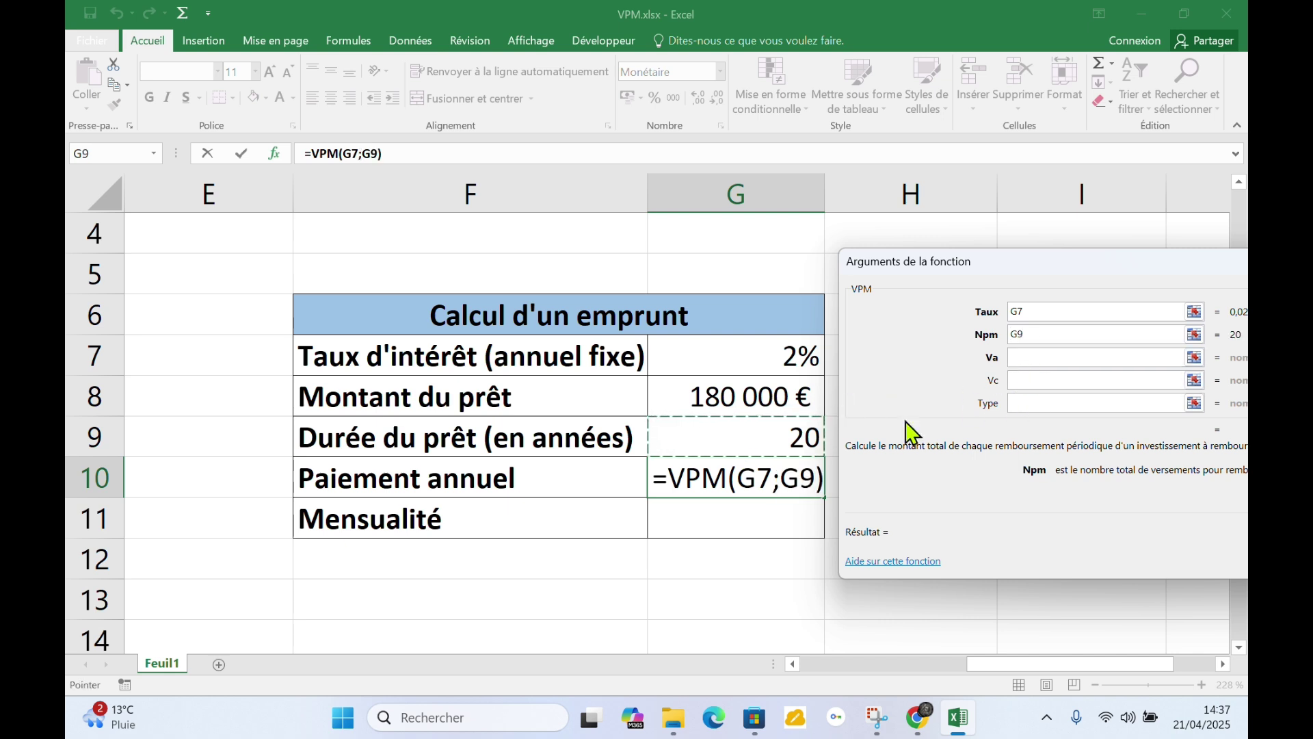
scroll(714, 395, up, 1)
click(713, 395)
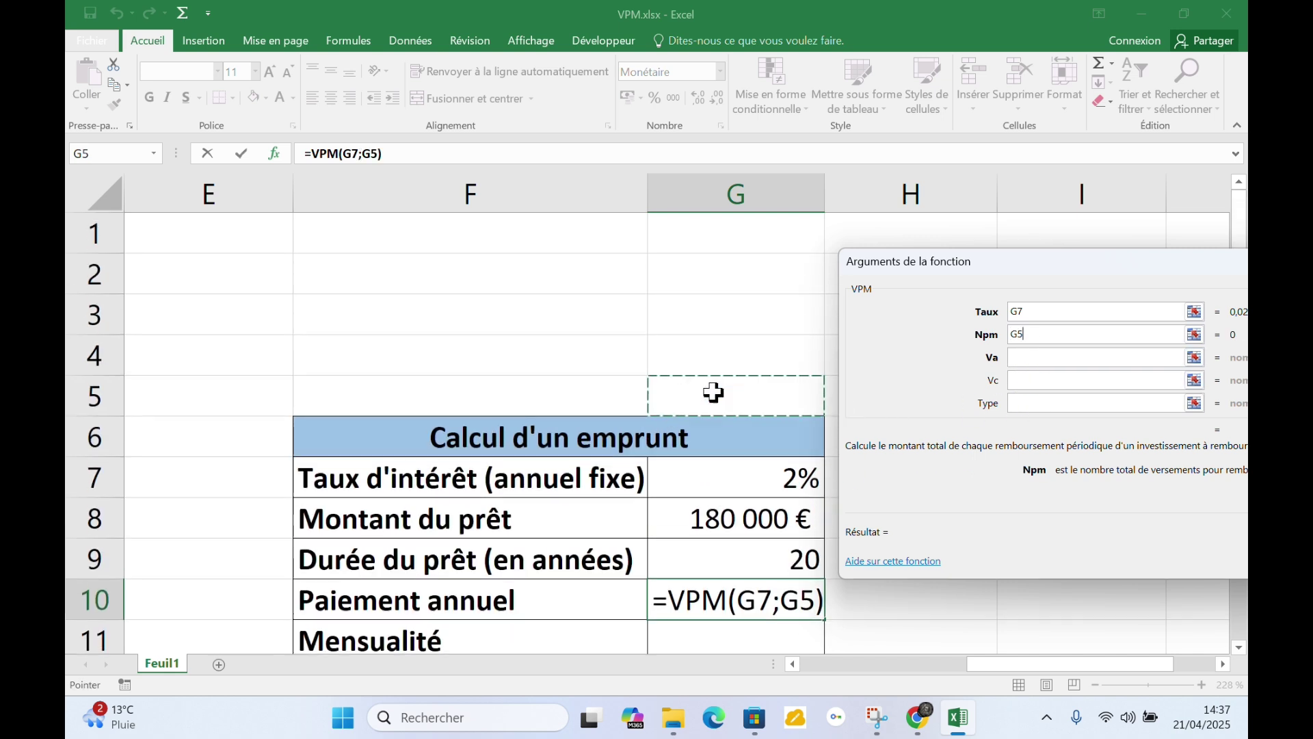
click(716, 521)
Step: Set the Va argument to the loan amount in G8 and Npm to the duration in G9, and validate the function
click(1014, 358)
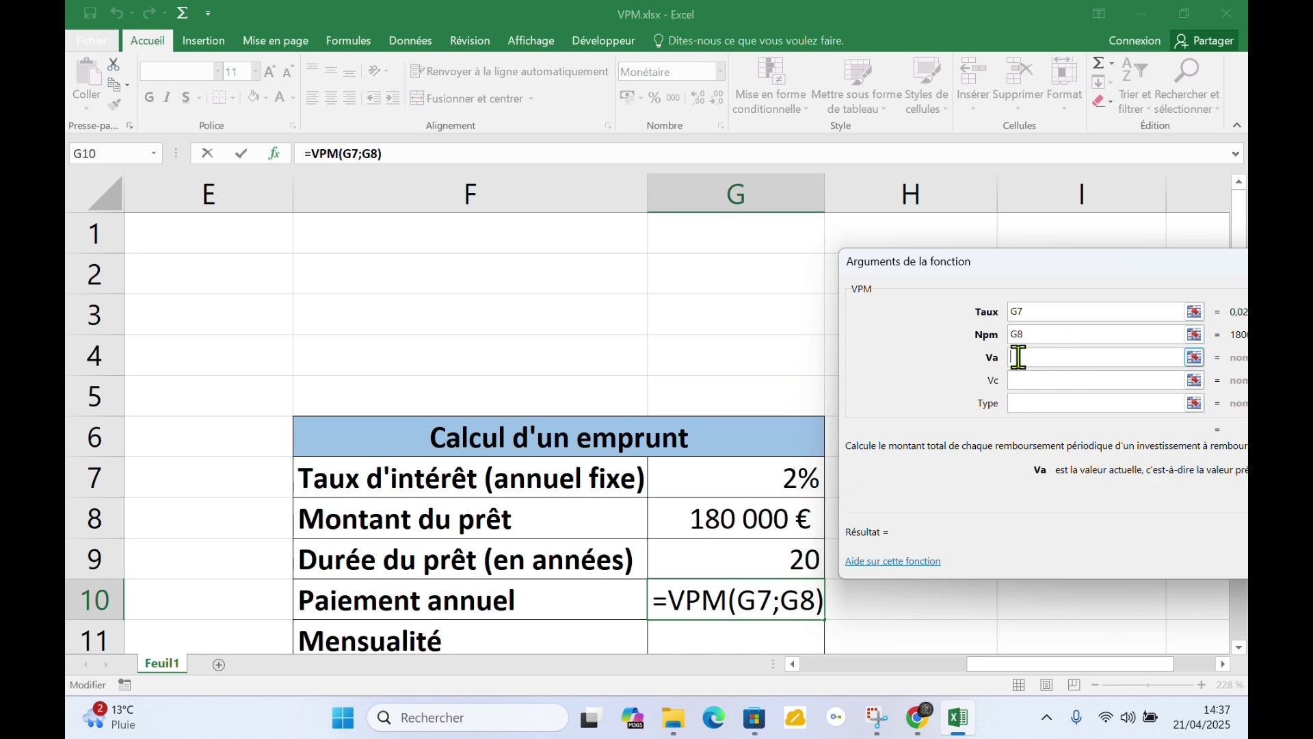
click(752, 527)
drag(976, 269, 900, 197)
scroll(675, 401, down, 2)
scroll(747, 376, up, 1)
double_click(1038, 267)
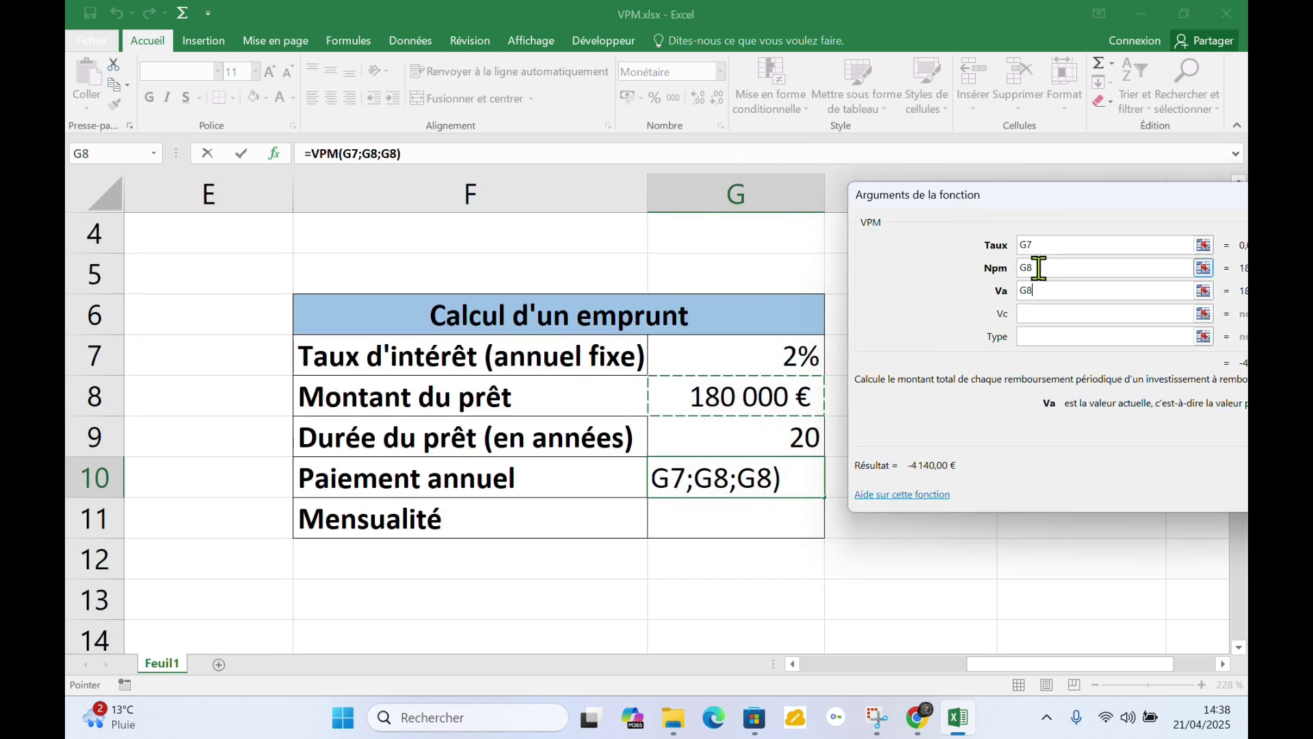
key(BackSpace)
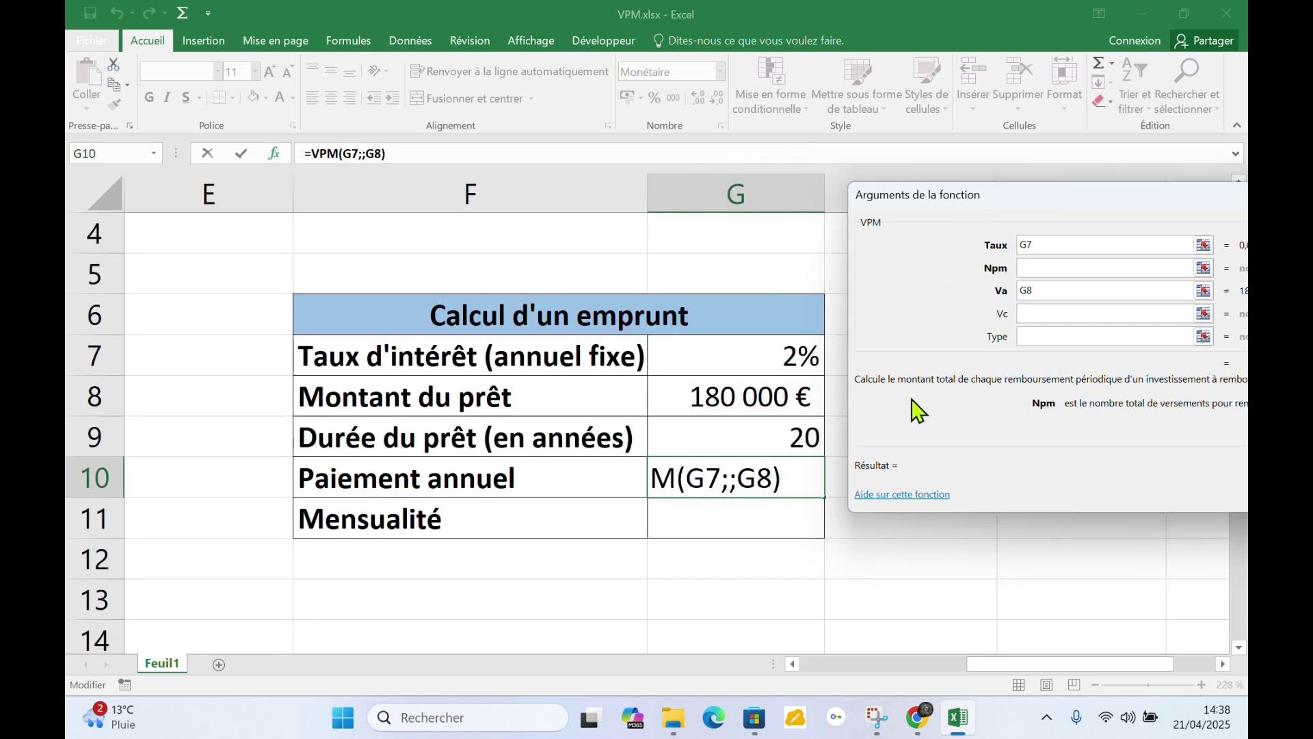
click(797, 429)
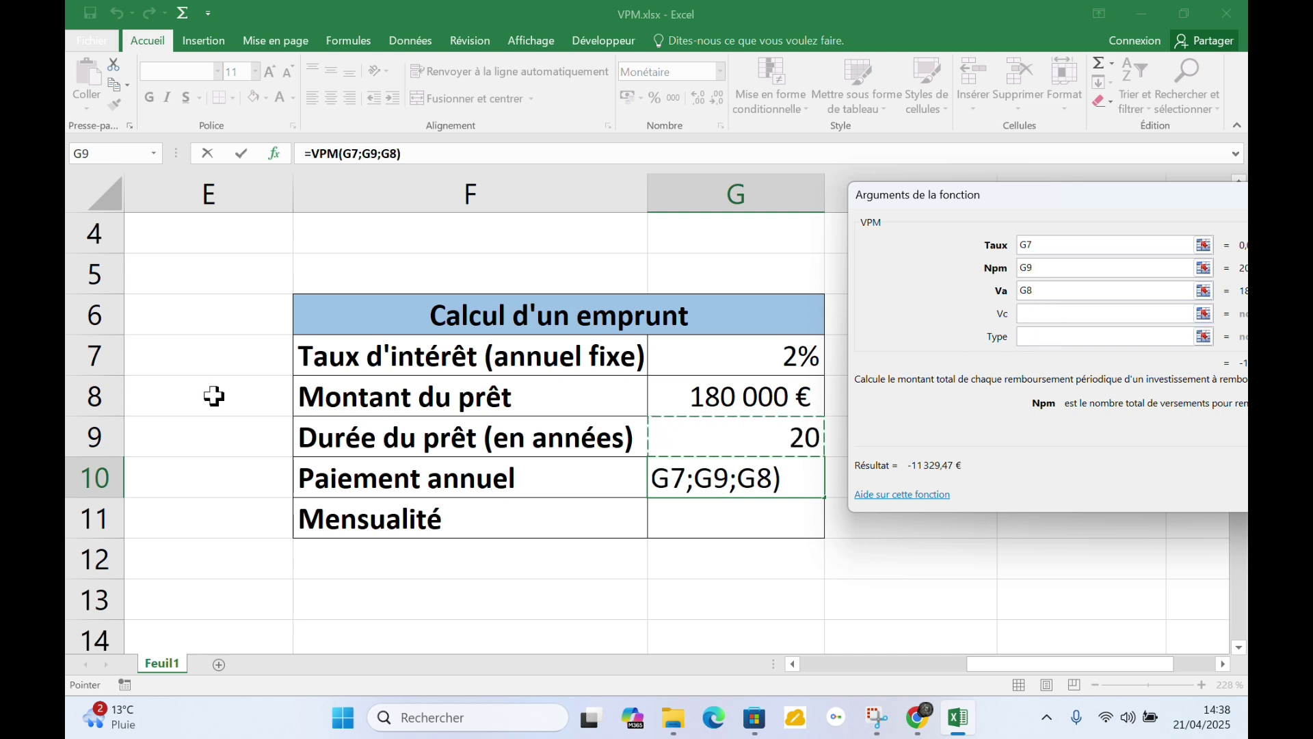
drag(1008, 196, 674, 132)
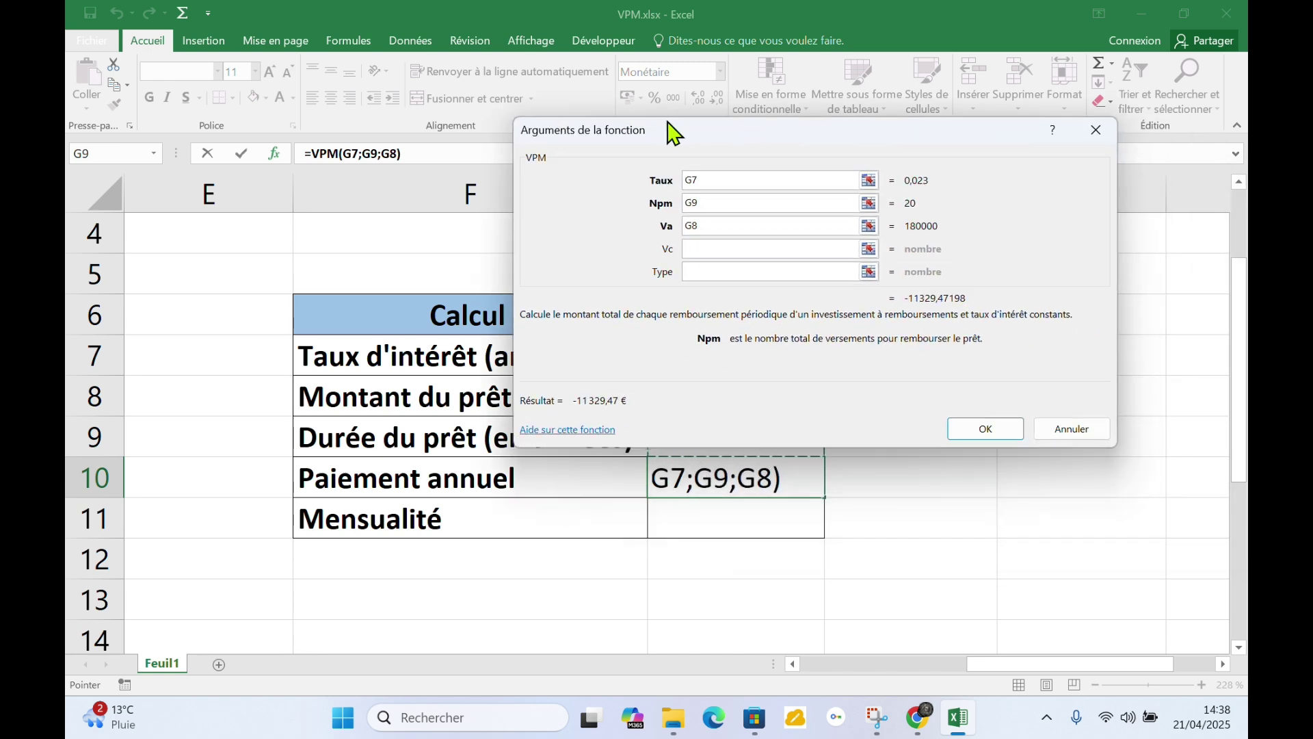
click(966, 431)
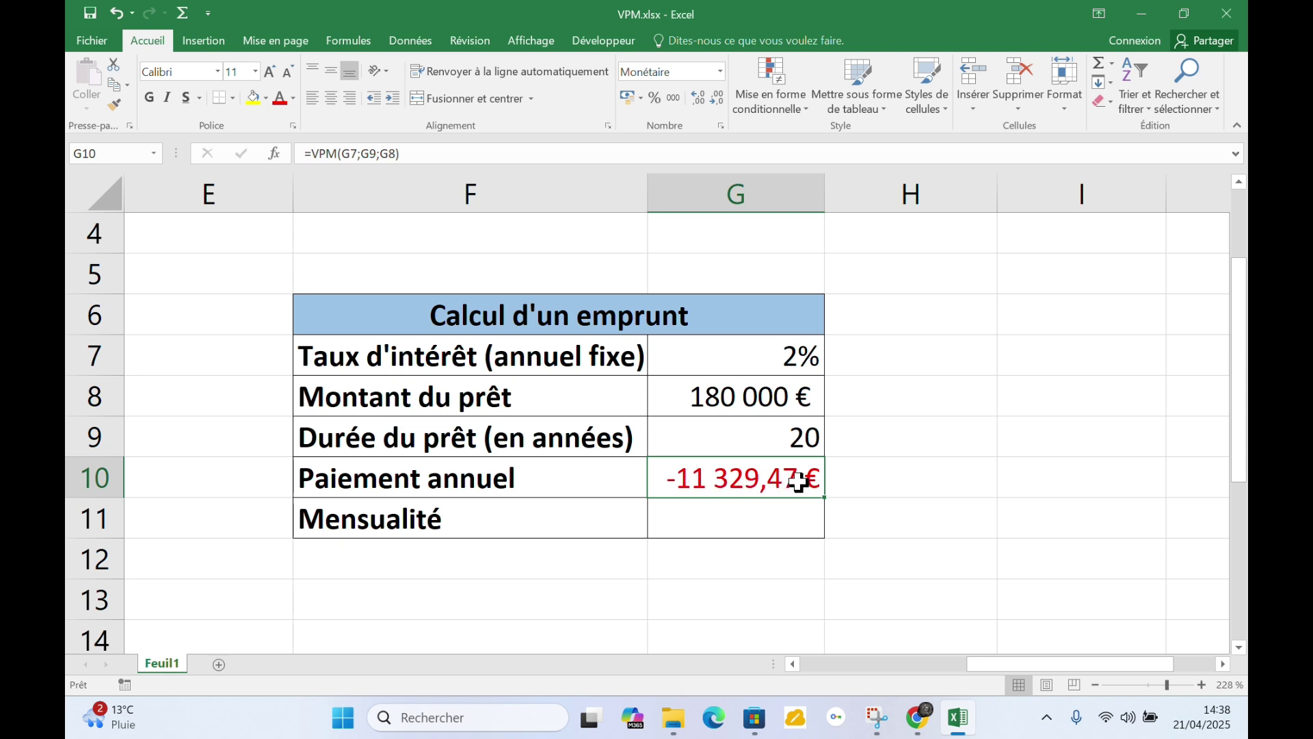
Step: Calculate the Mensualité in cell G11 with the formula =G10/12
click(771, 507)
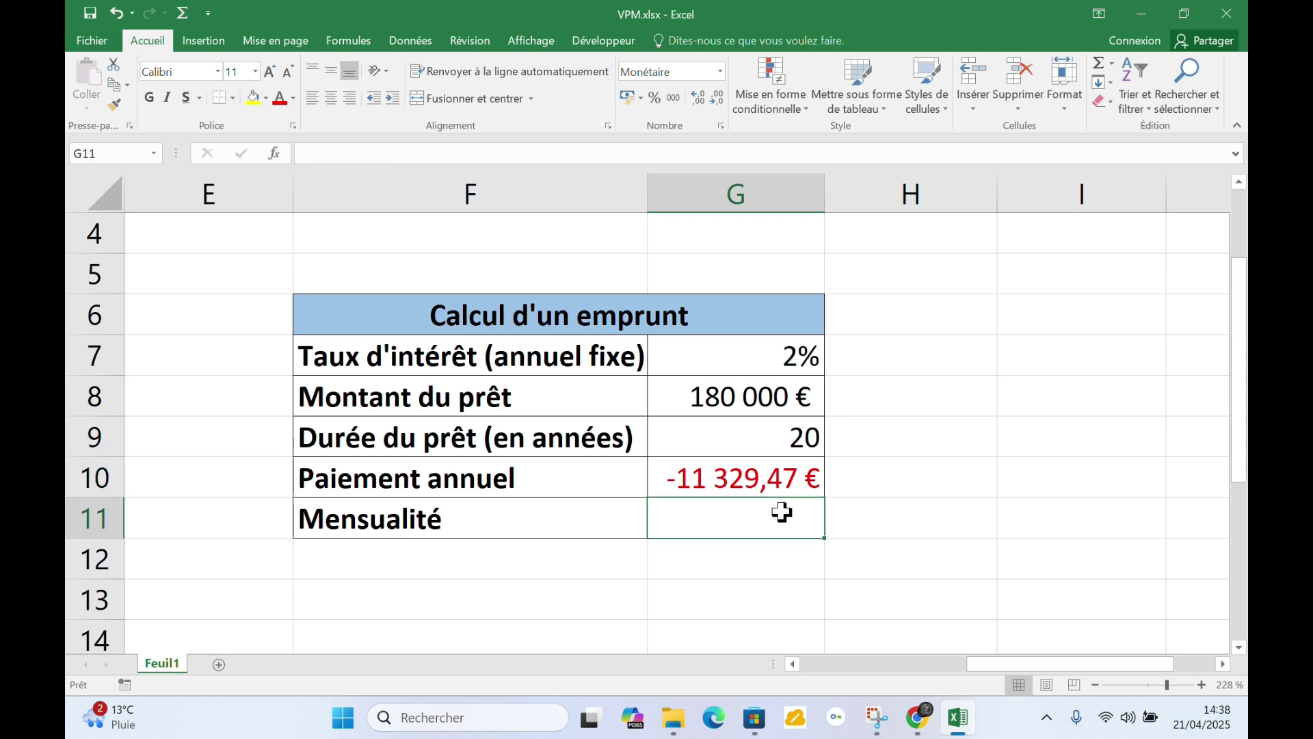
text(=)
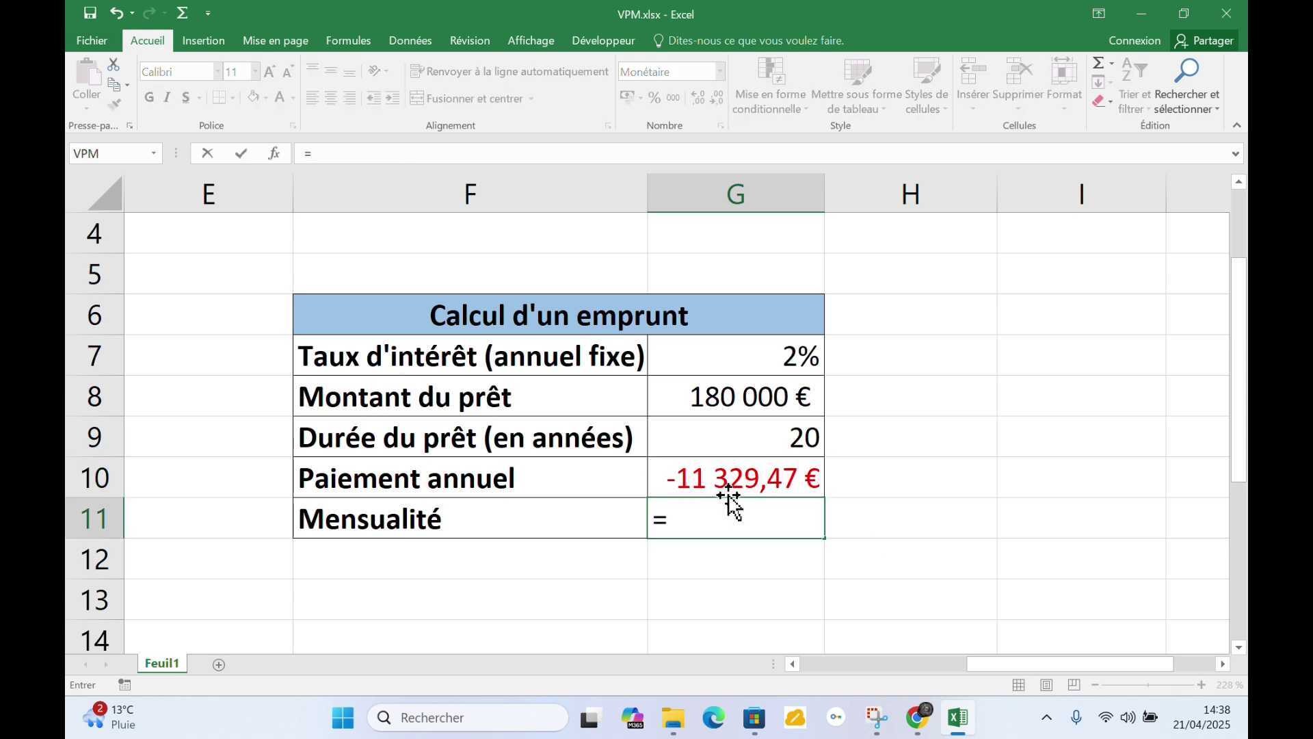
click(735, 470)
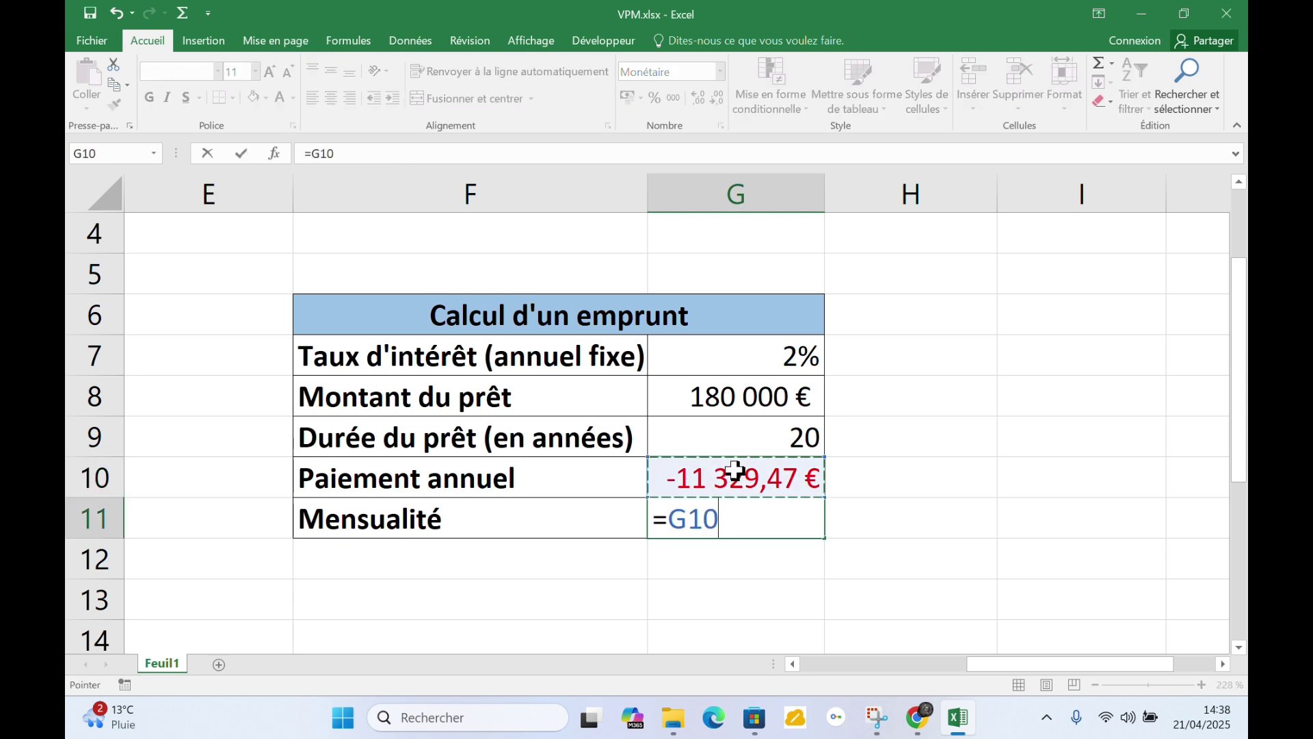
text(/12)
key(Return)
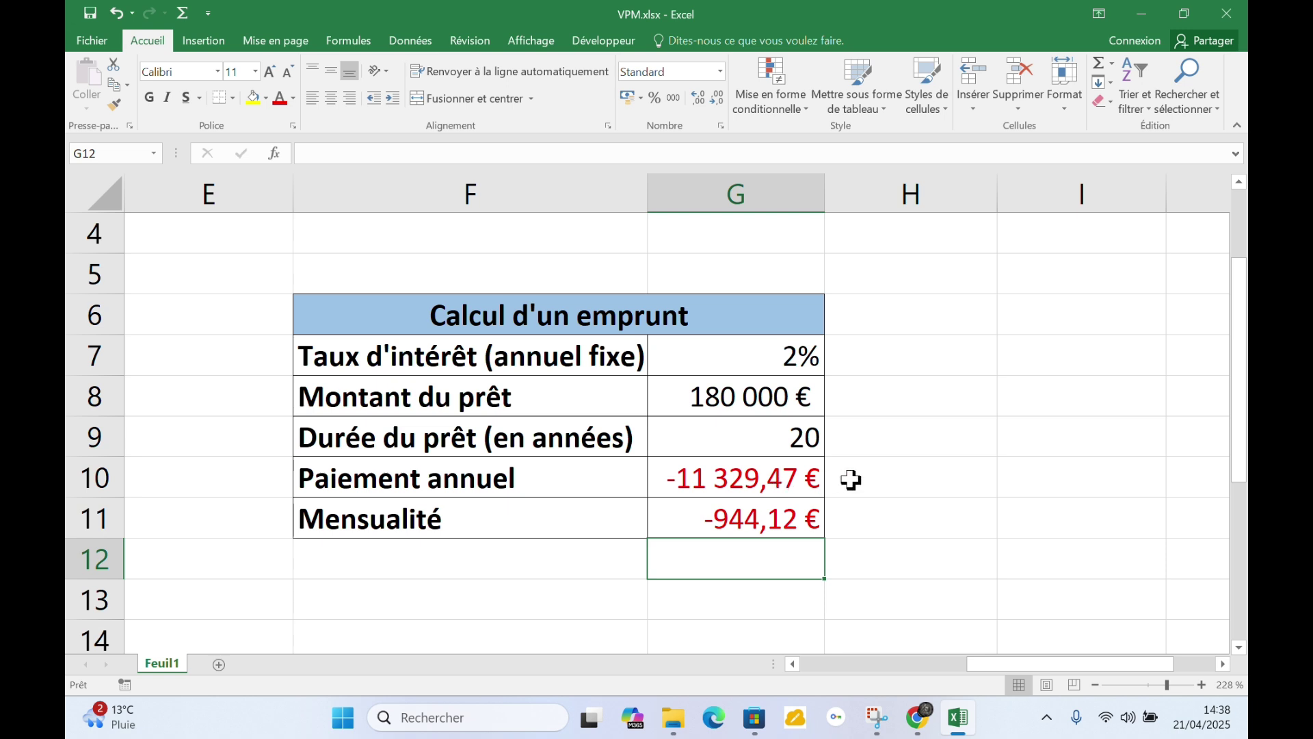
Step: Add a minus sign in front of the annual payment function in G10 so the formula reads =-VPM(G7;G9;G8)
drag(776, 472, 768, 516)
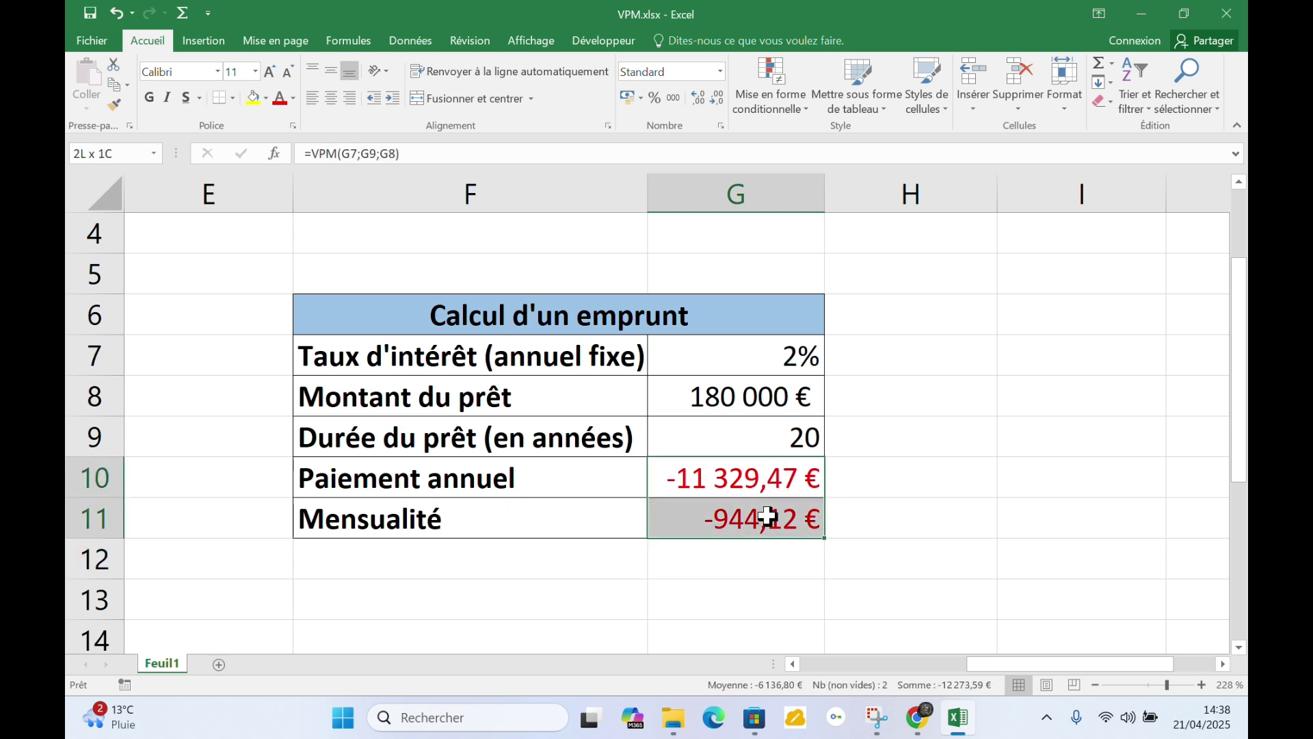
click(763, 481)
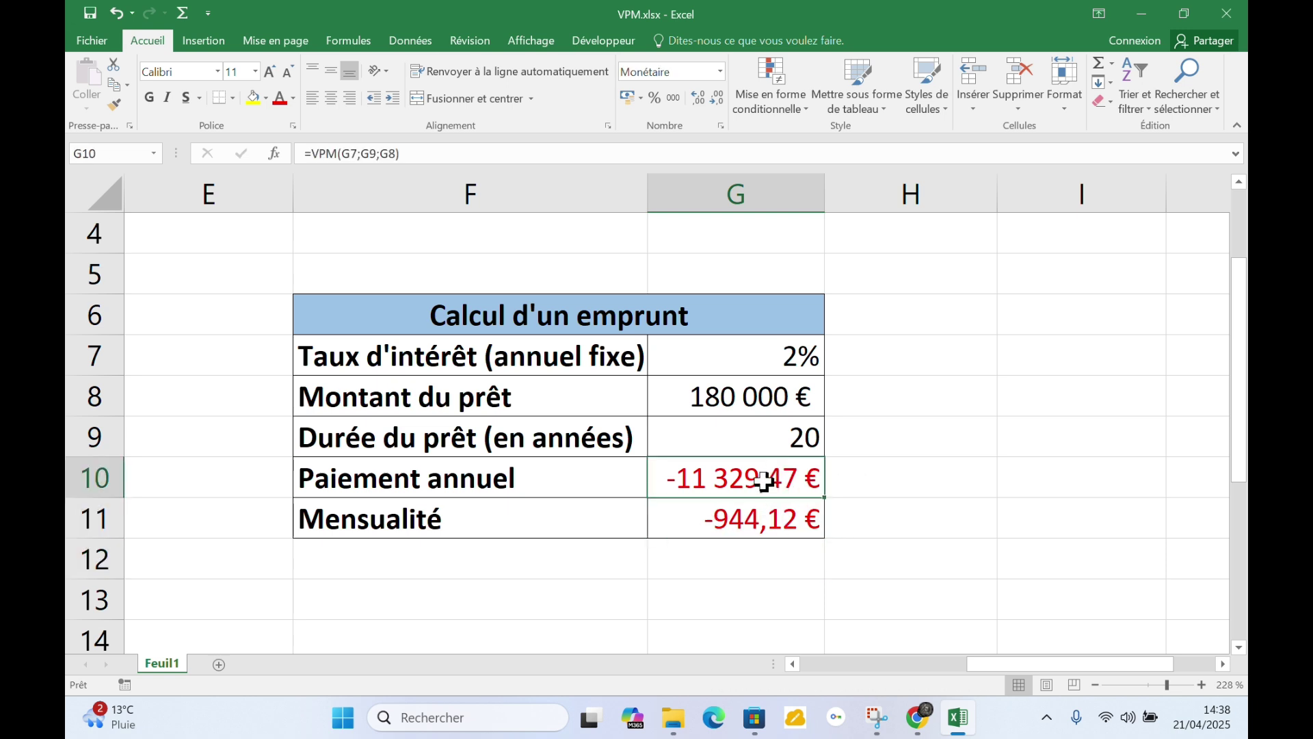
click(320, 155)
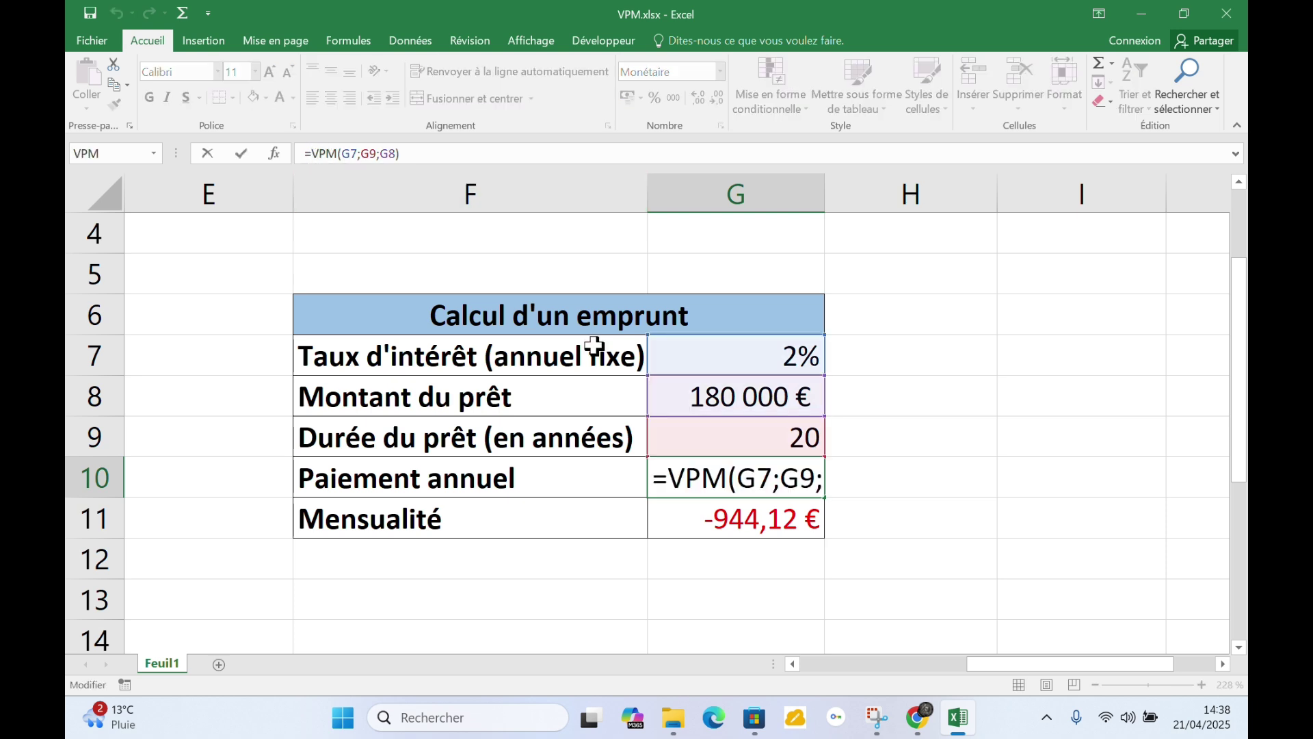
text(-)
drag(594, 345, 606, 398)
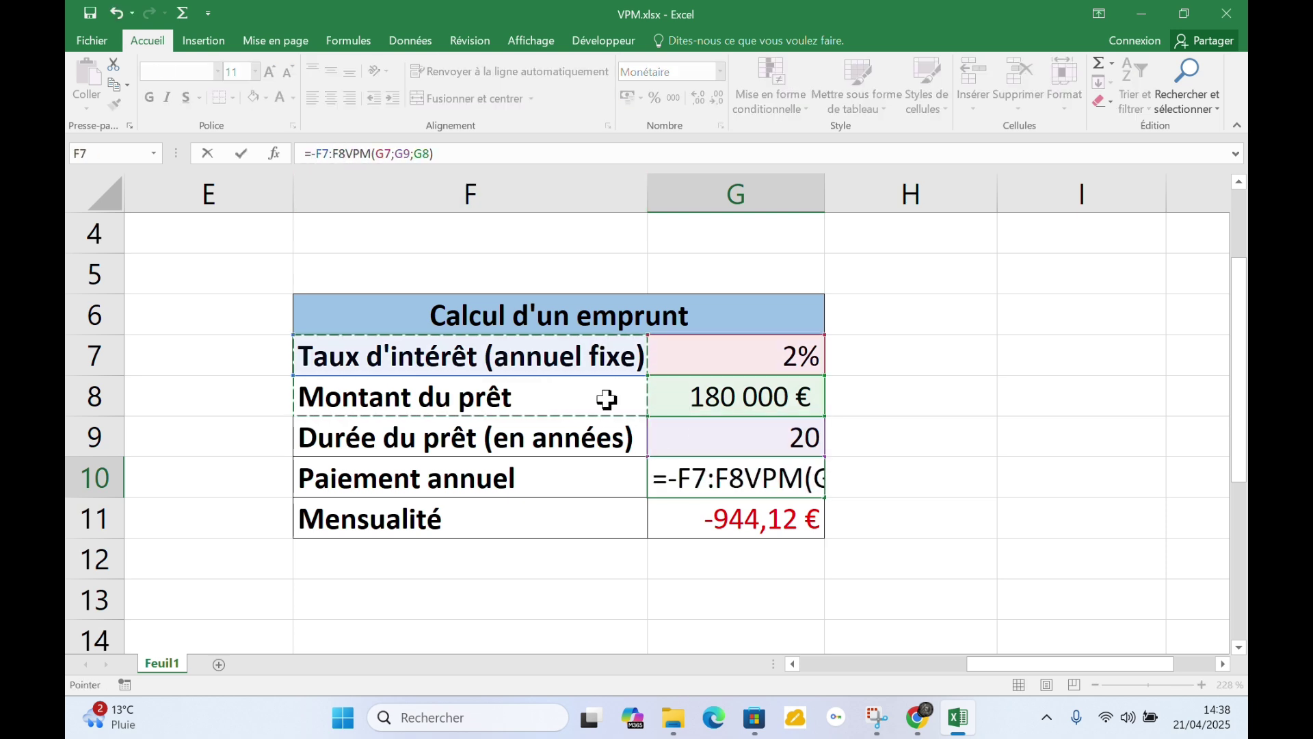
key(BackSpace)
key(BackSpace)
key(BackSpace)
key(BackSpace)
key(BackSpace)
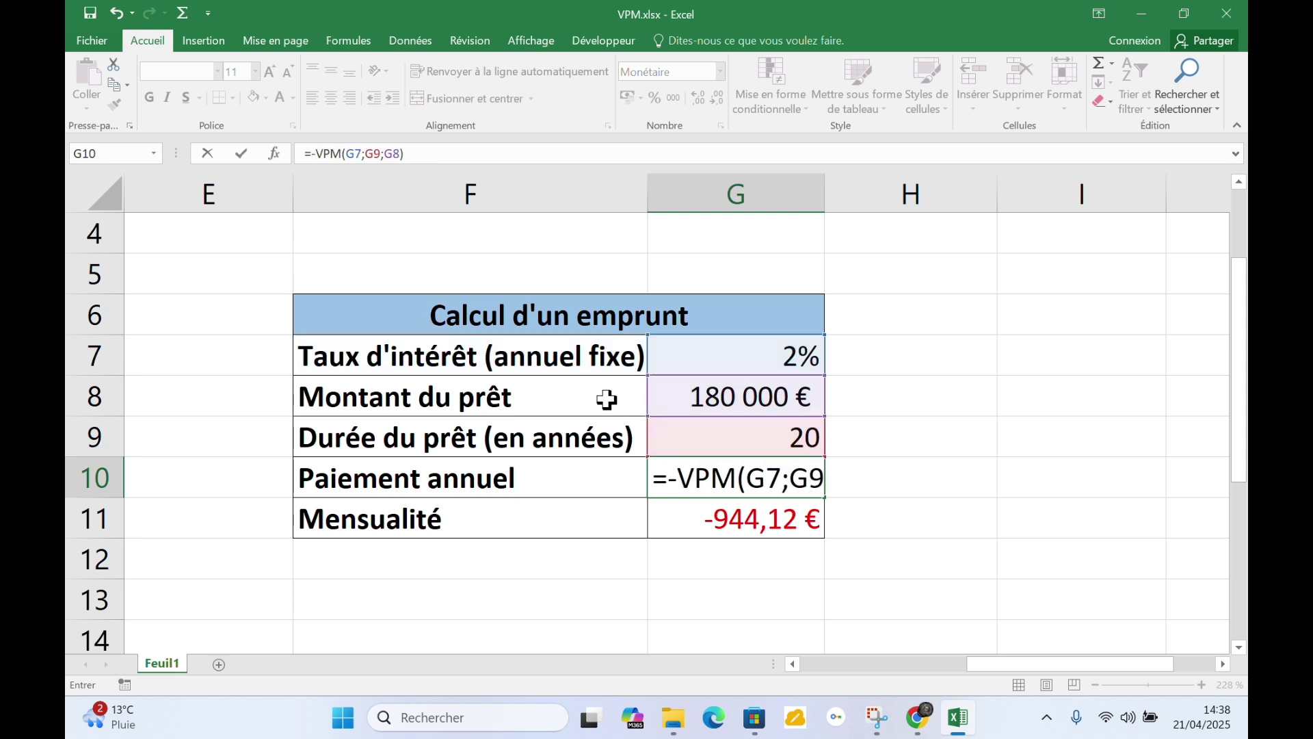
text(-)
key(Return)
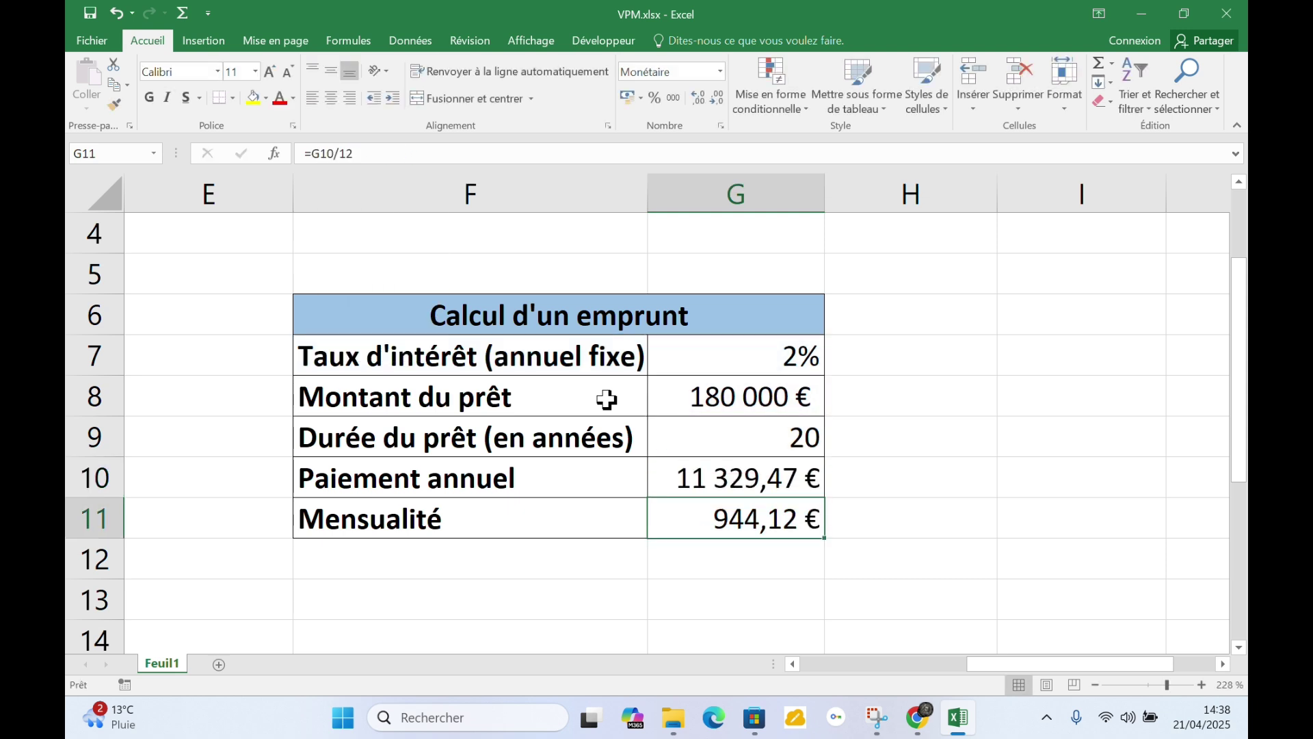
click(872, 532)
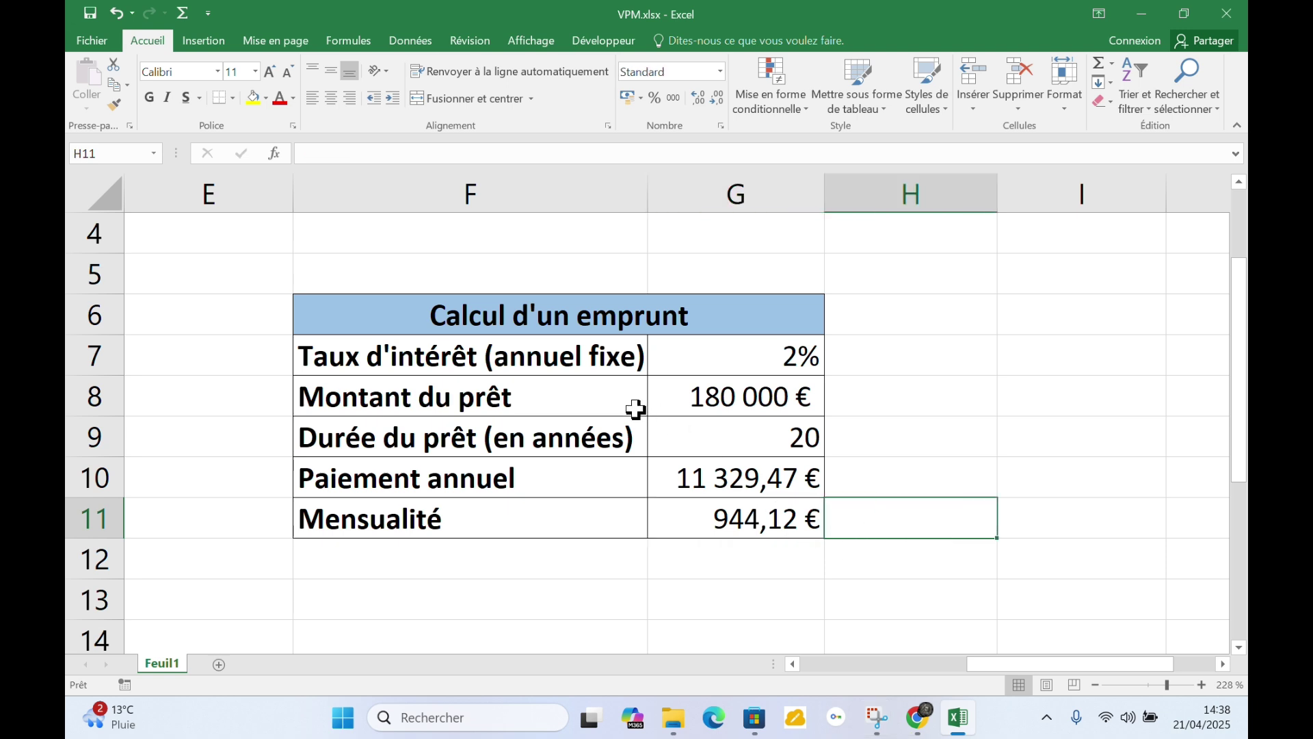